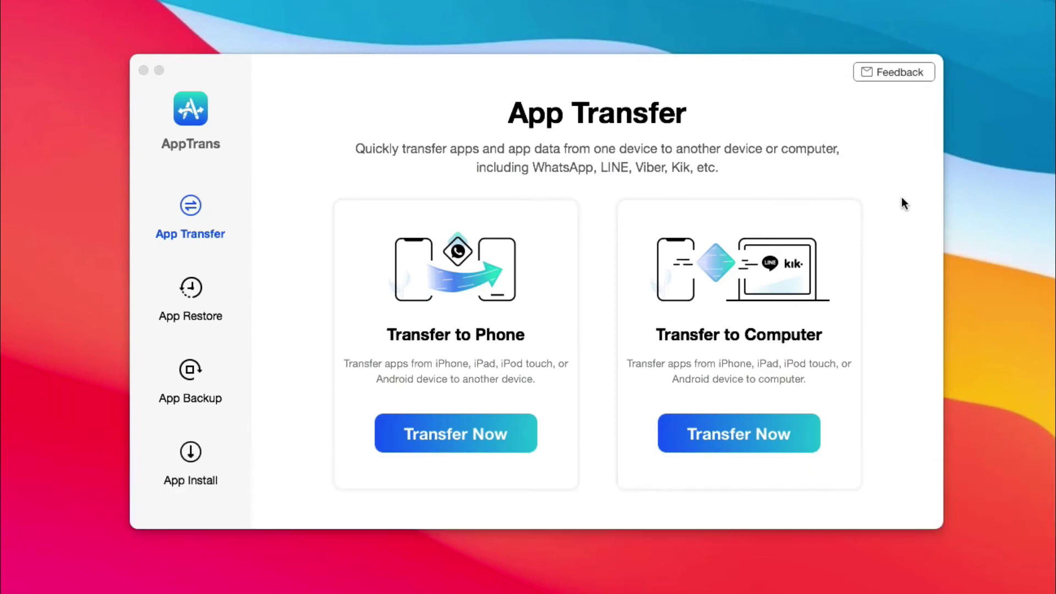
Confirm iPhone (6) as source and iPhone as target, and choose Other Apps
click(503, 431)
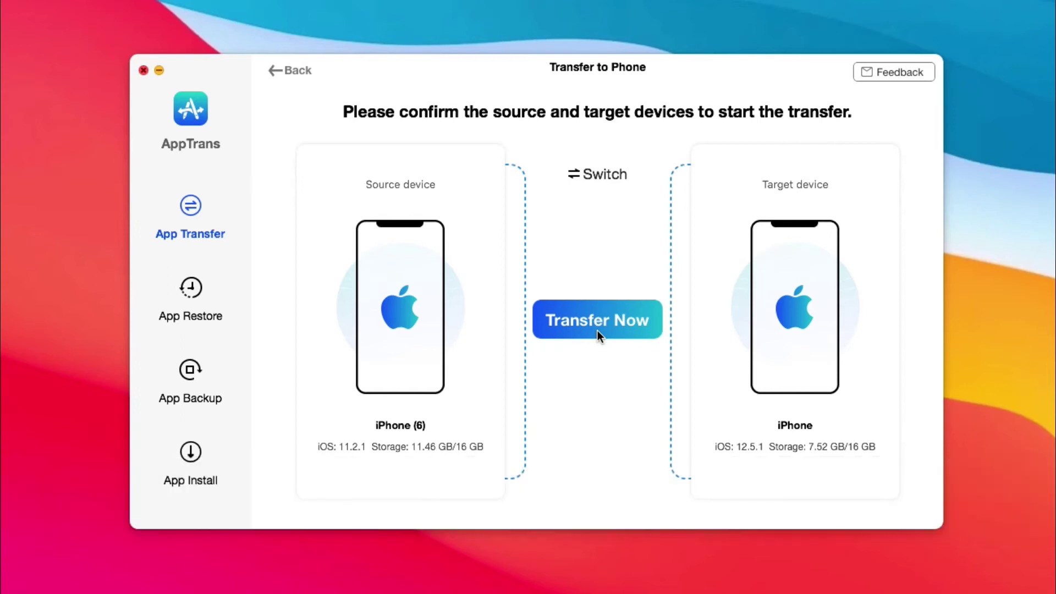
click(598, 331)
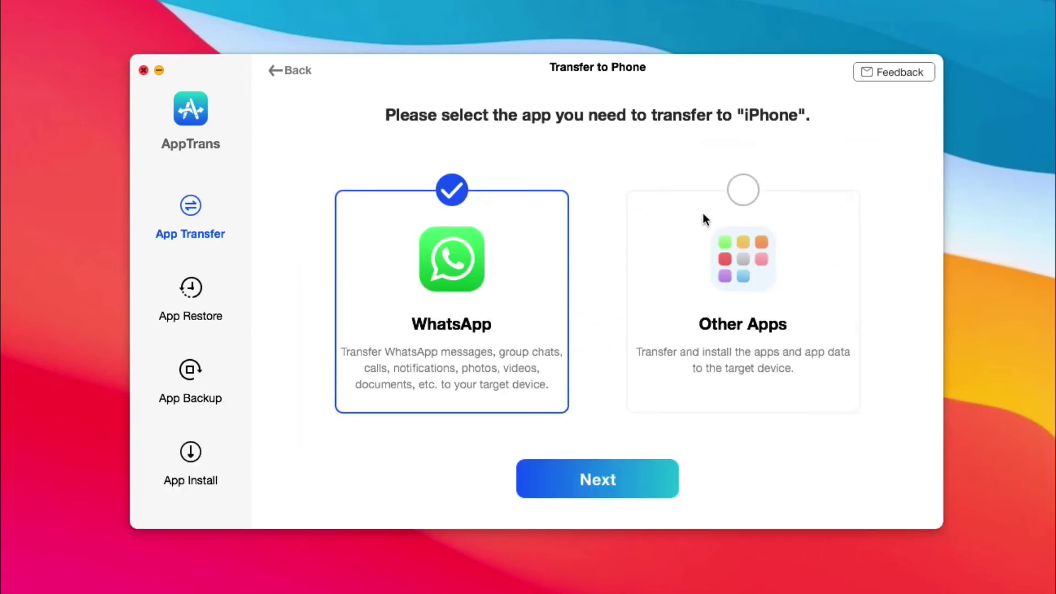
click(739, 197)
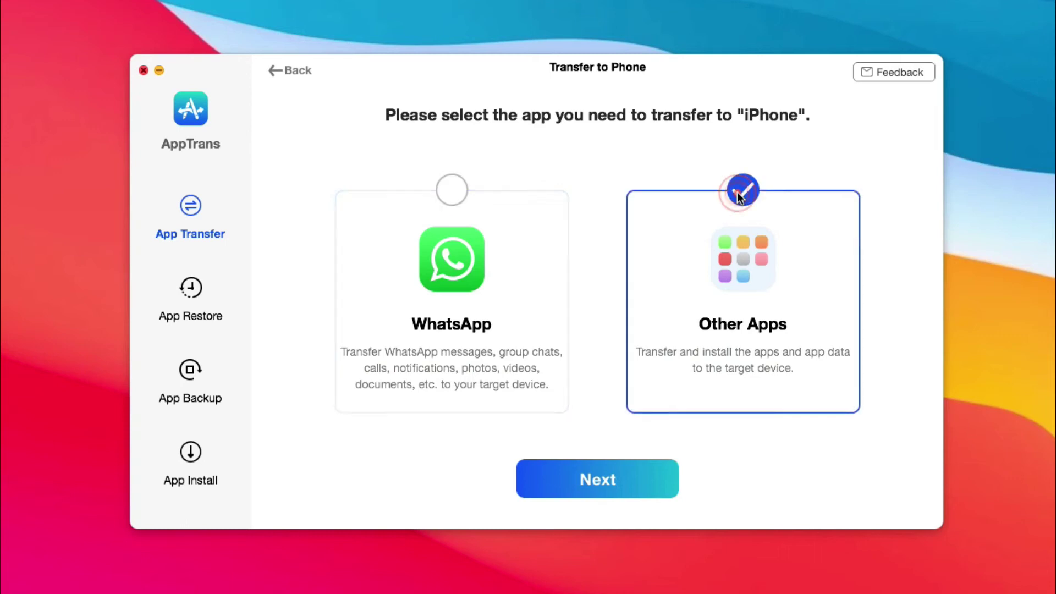
Reselect all six apps with App and App Data included and start the transfer
click(586, 478)
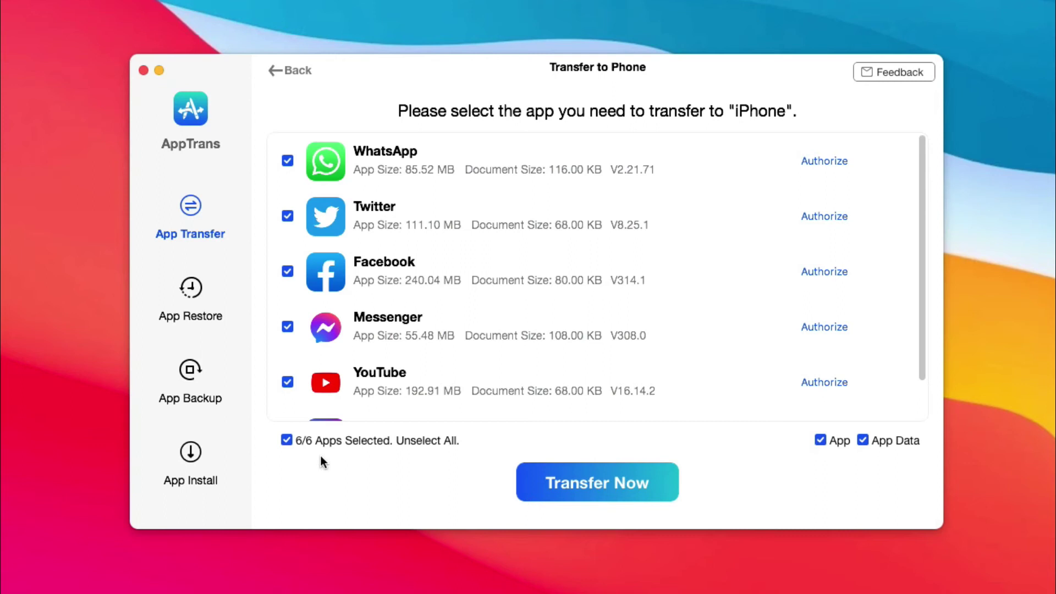
click(286, 441)
click(287, 441)
click(600, 475)
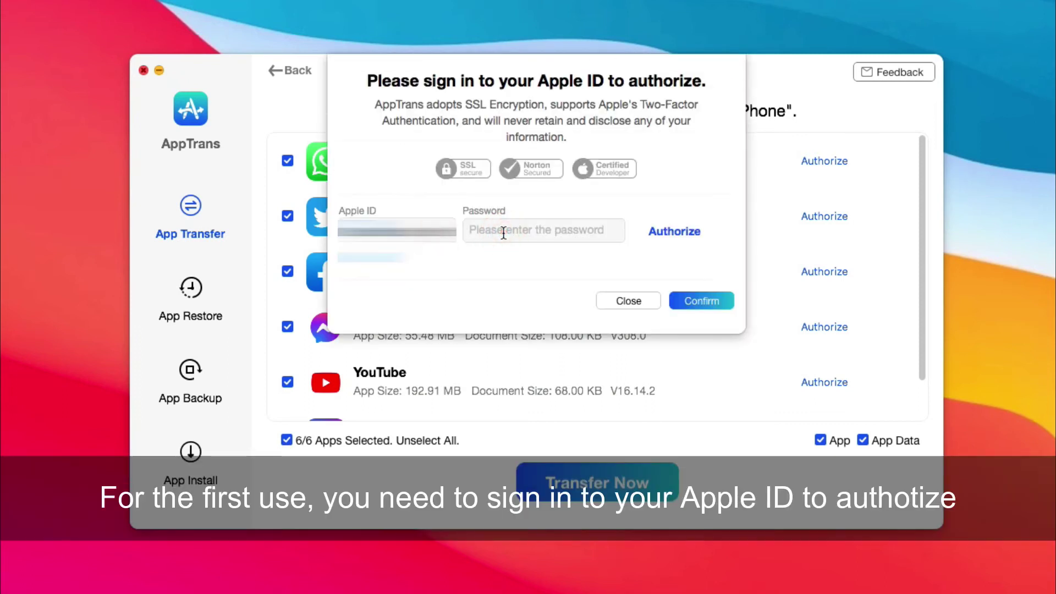
text(a)
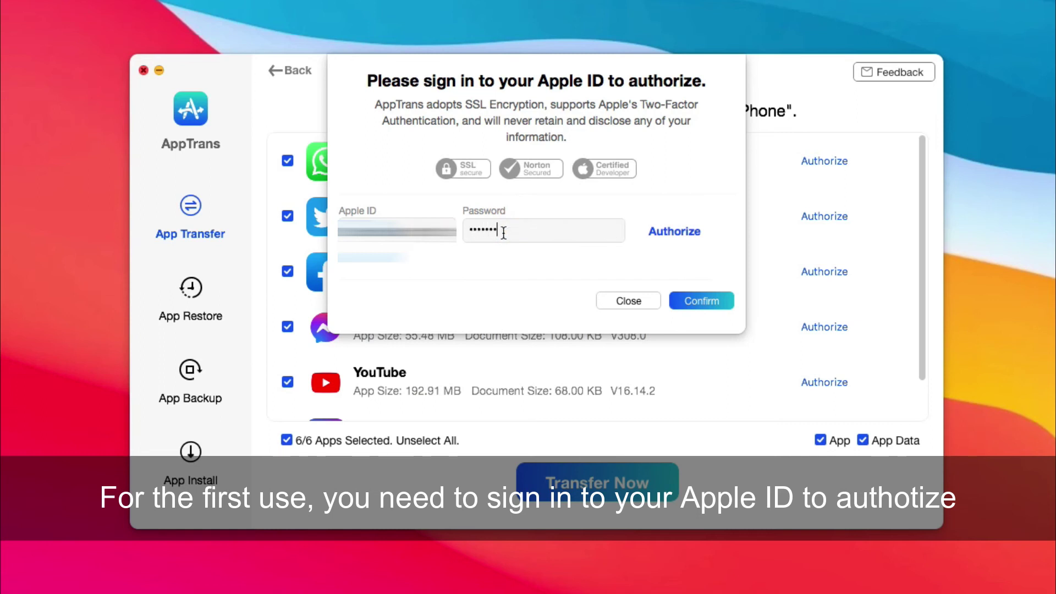
Authorize the Apple ID and close the sign-in prompt
click(692, 233)
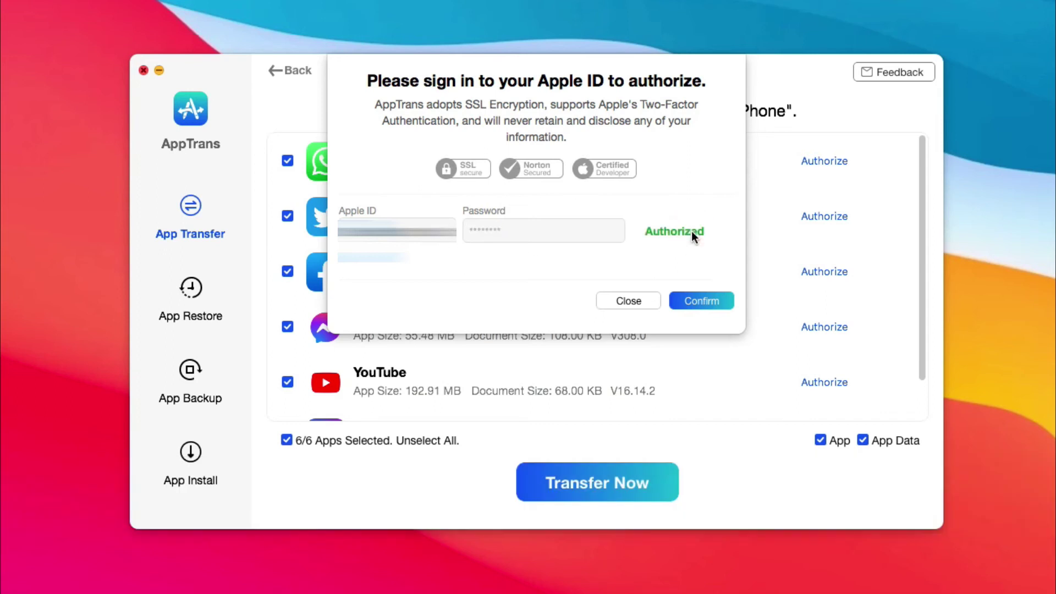
click(629, 298)
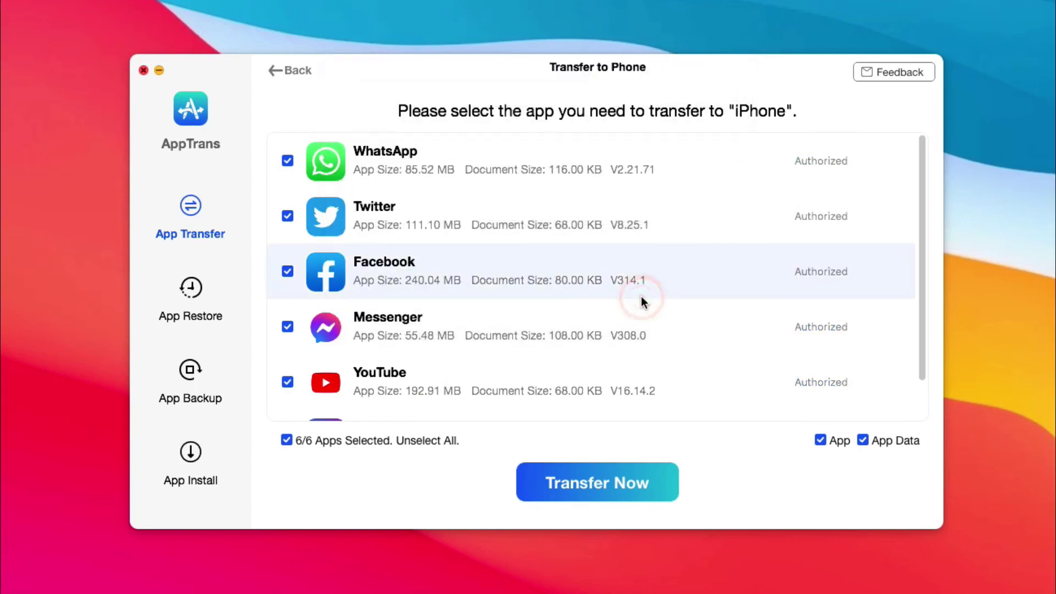
Start transferring the authorized apps to the target iPhone
click(630, 479)
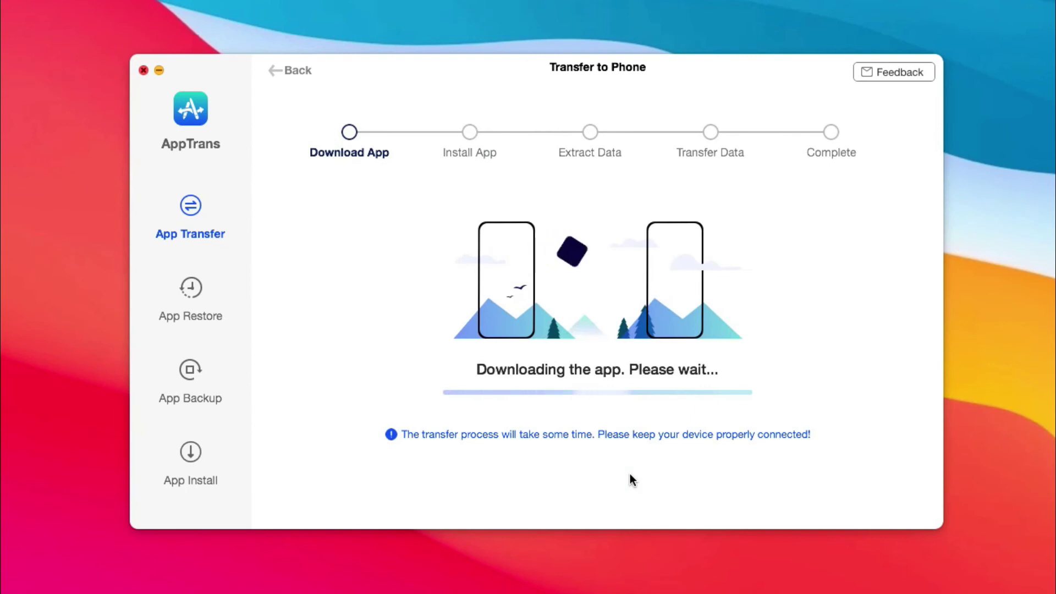